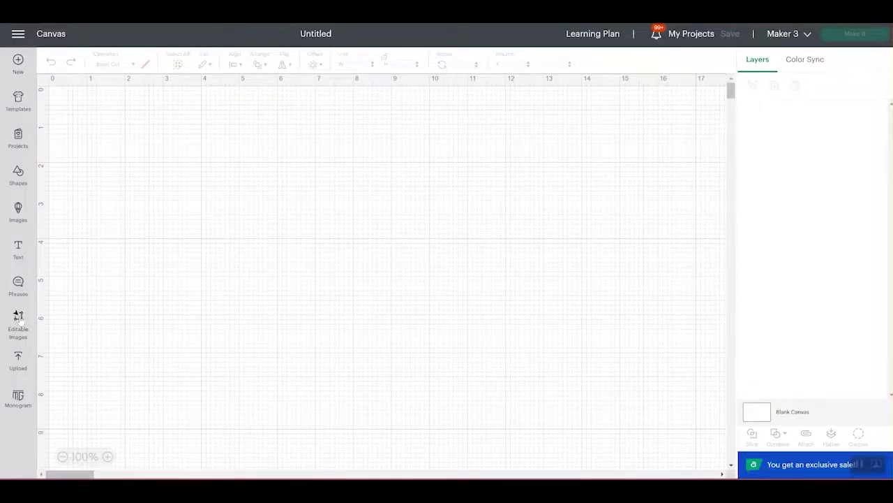
- Browse the editable images and pick the 'Our love story is my favorite' design card
click(19, 319)
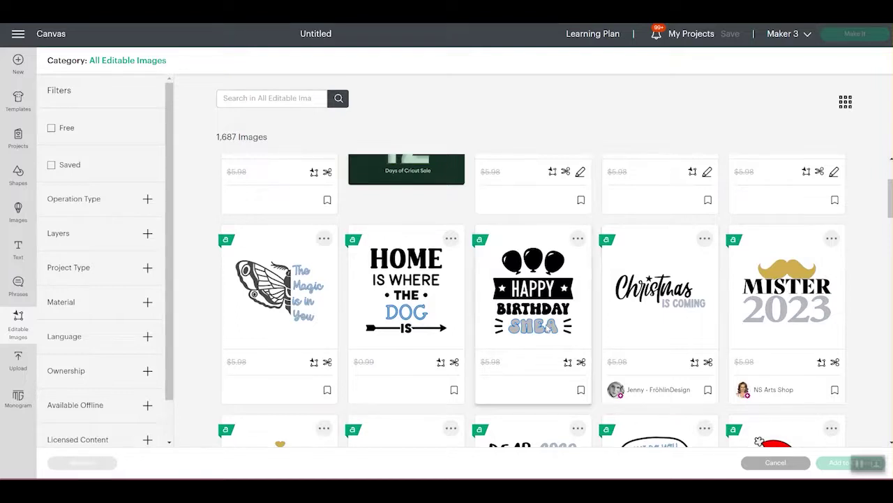
scroll(549, 331, down, 5)
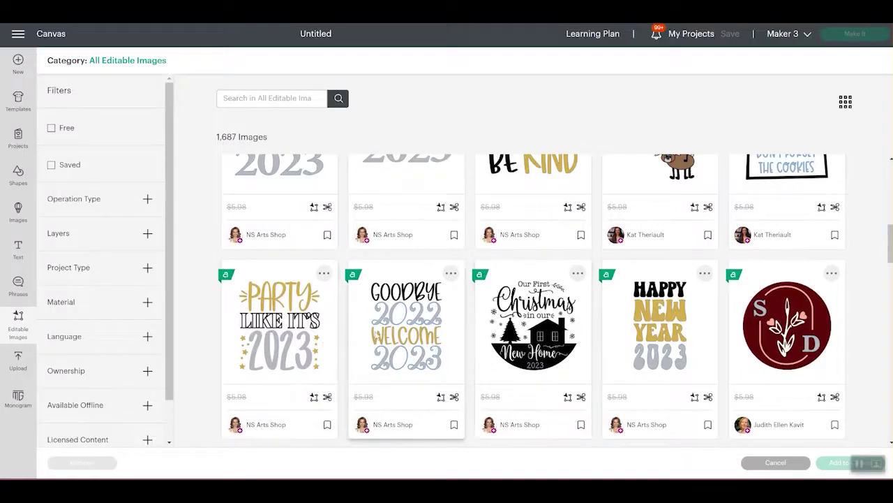
scroll(796, 230, down, 5)
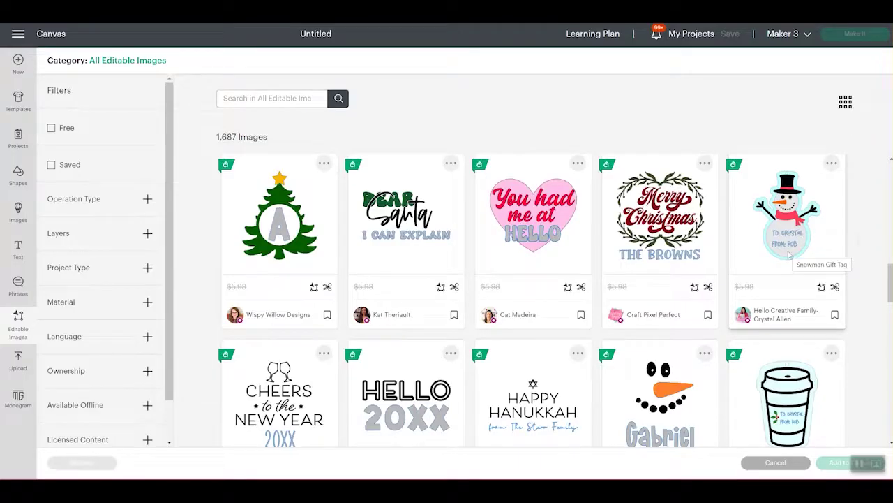
scroll(542, 281, down, 5)
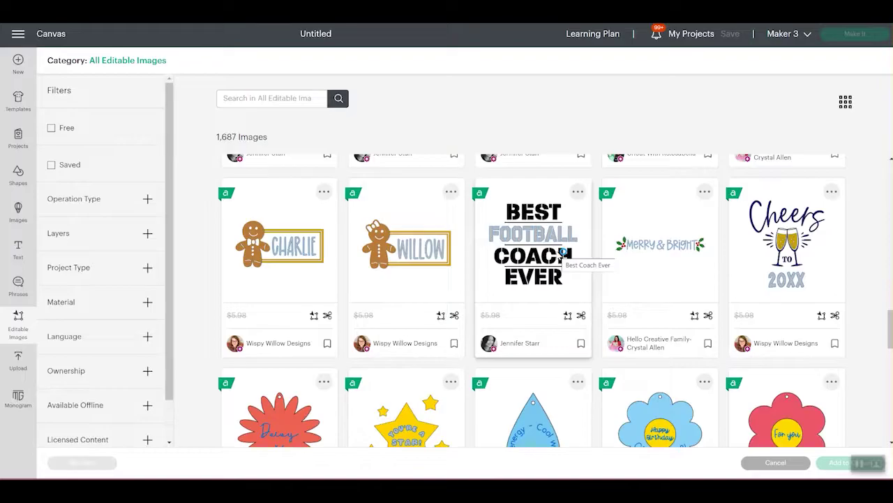
scroll(561, 258, up, 10)
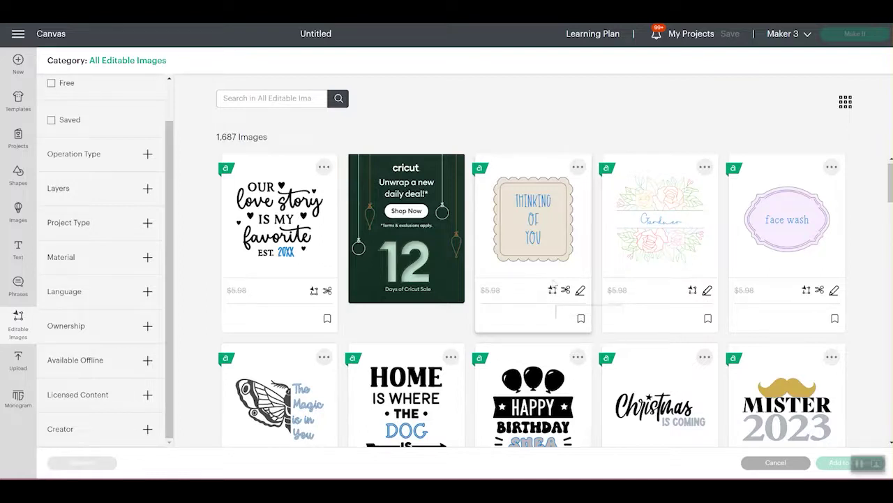
scroll(555, 288, down, 1)
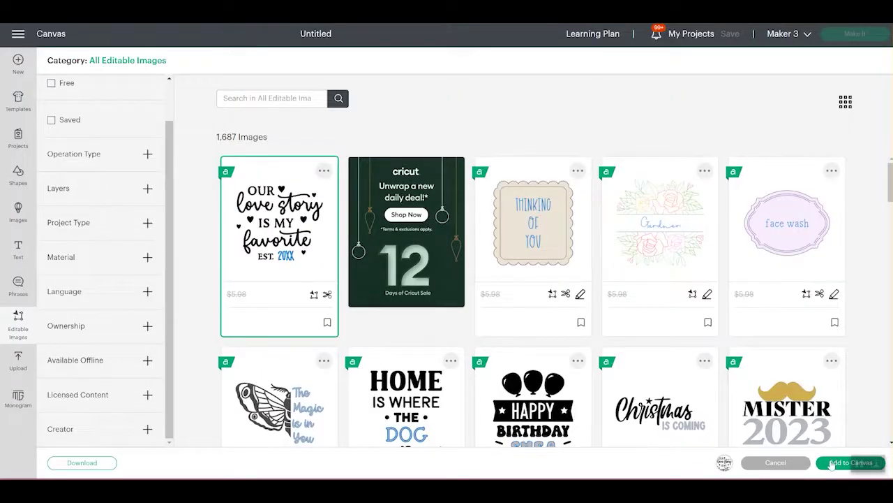
click(832, 463)
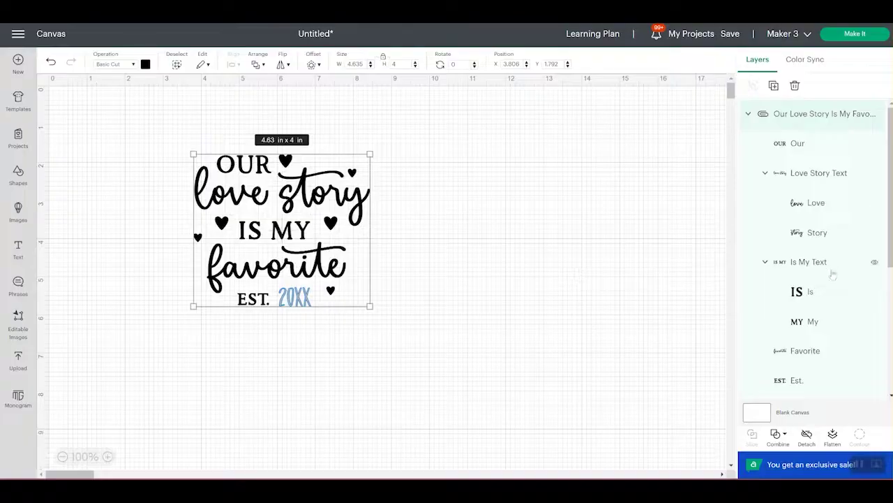
- Look through the design's word layers, such as Story and 20XX, in the Layers panel
scroll(834, 273, down, 2)
scroll(833, 275, down, 3)
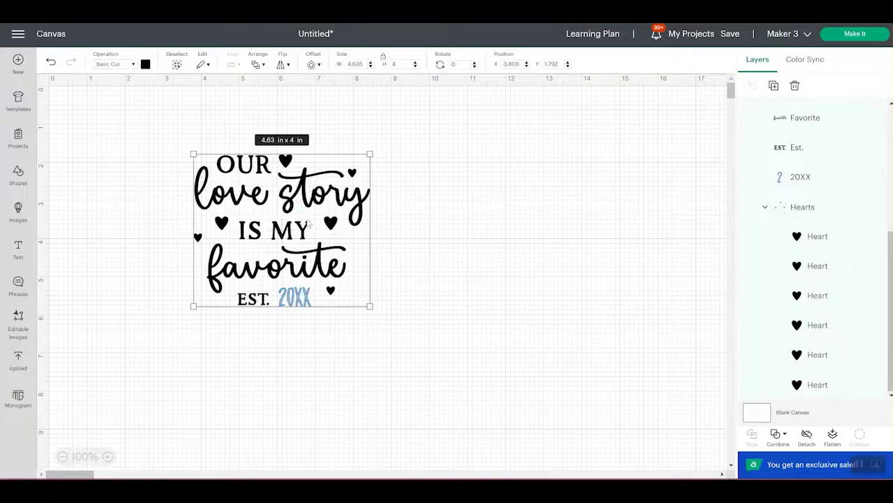
scroll(777, 297, up, 5)
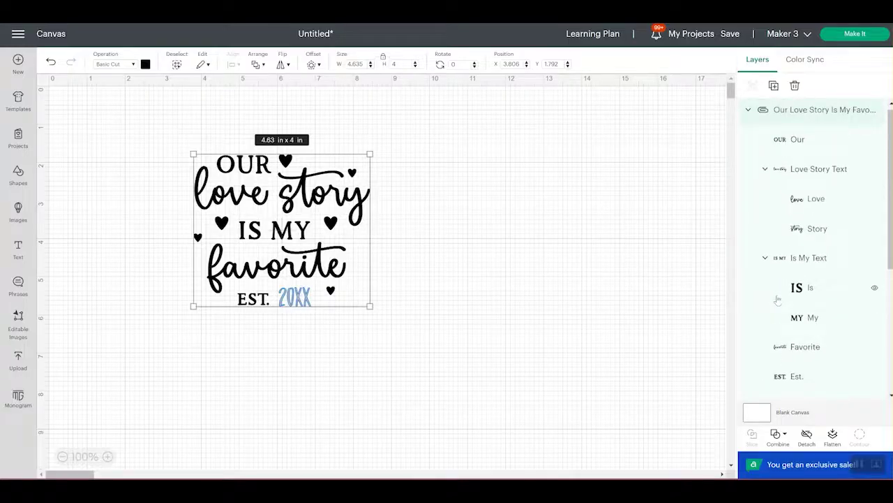
click(816, 230)
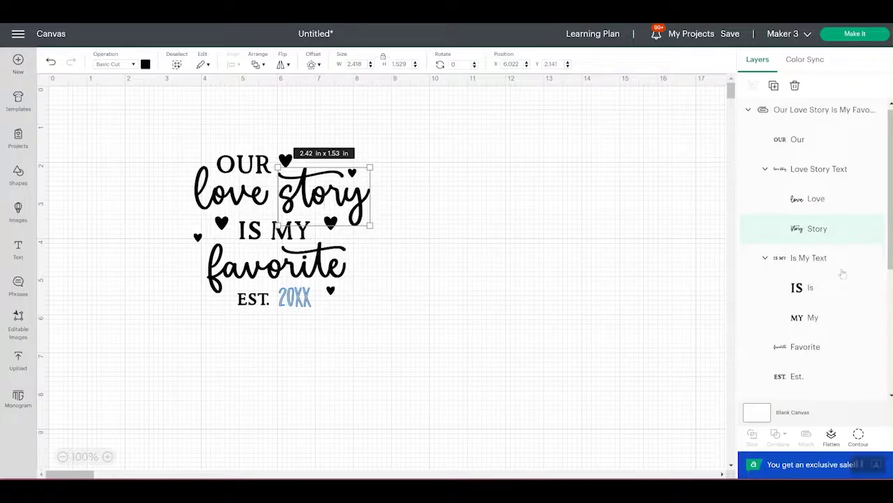
scroll(843, 274, down, 3)
scroll(843, 274, down, 1)
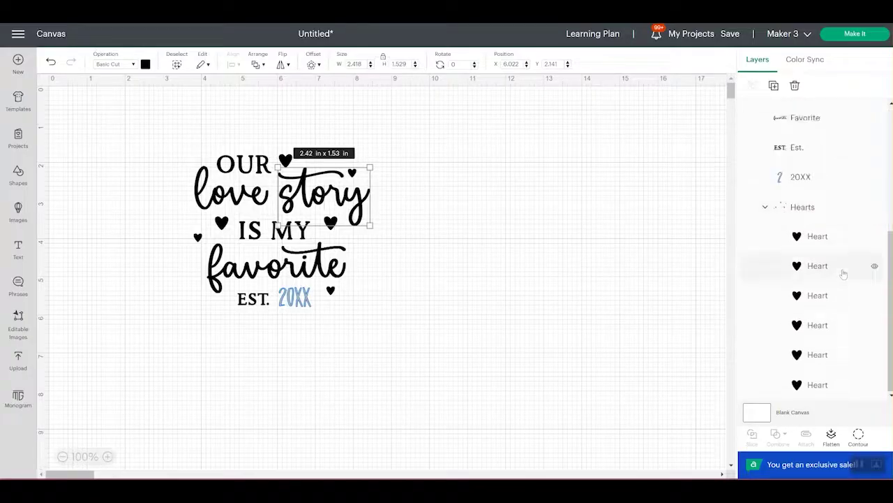
- Replace the 20XX year text with 2010
click(803, 179)
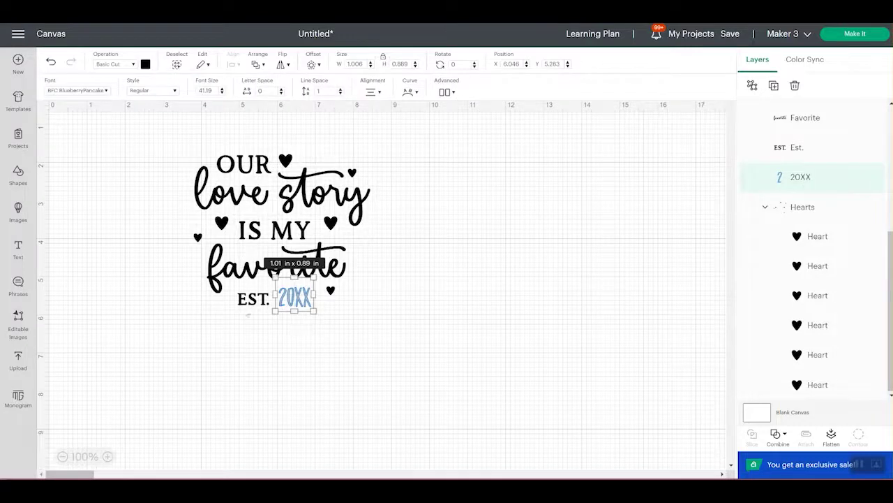
double_click(288, 298)
double_click(306, 298)
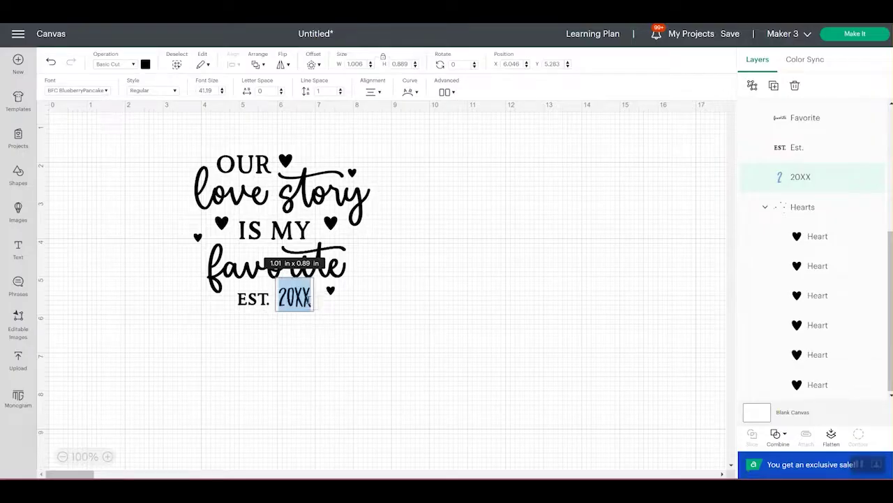
text(20)
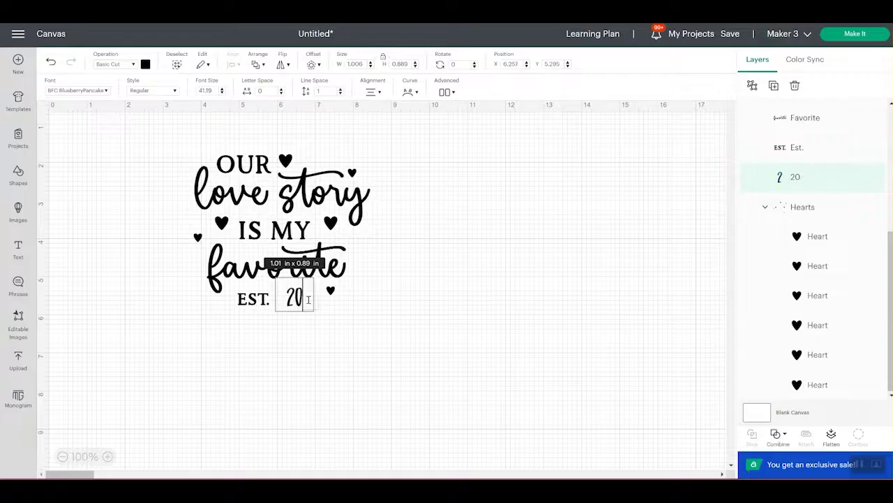
text(10)
key(Escape)
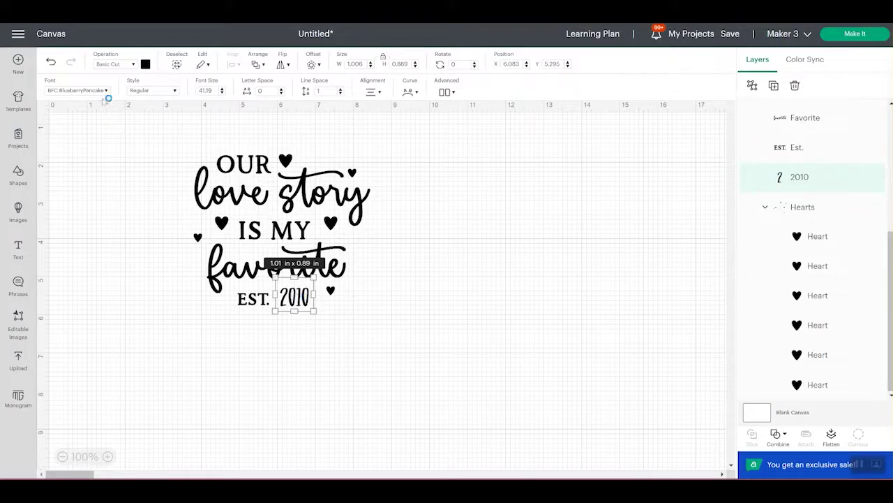
- Set 2010 in BFC Paris Treat, resizing and aligning it beside EST
click(102, 90)
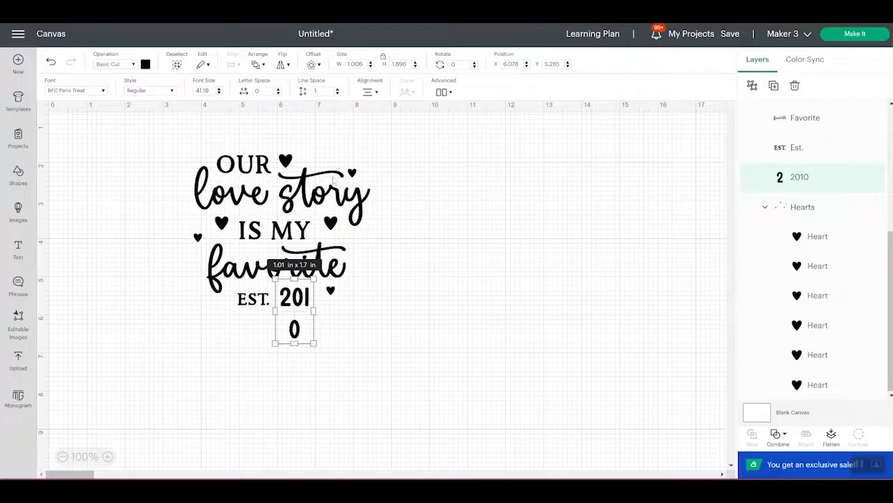
drag(316, 309, 340, 311)
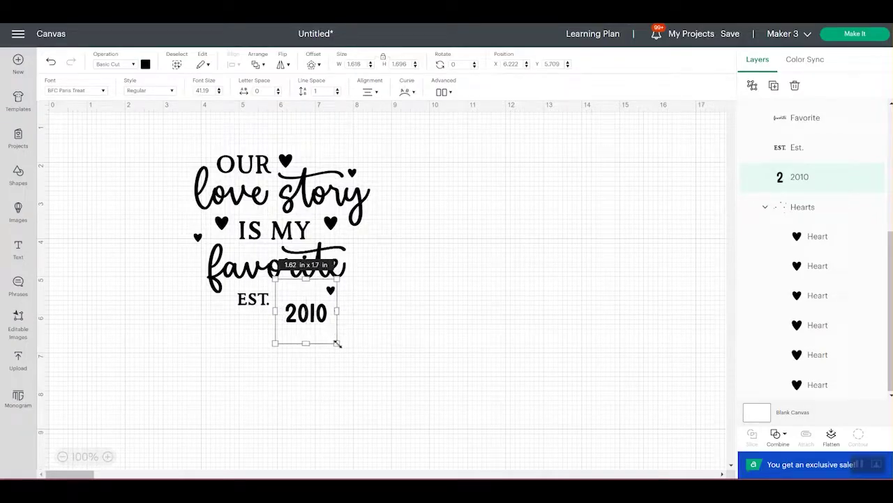
mouse_move(337, 342)
mouse_down()
mouse_move(307, 314)
mouse_move(328, 334)
mouse_up()
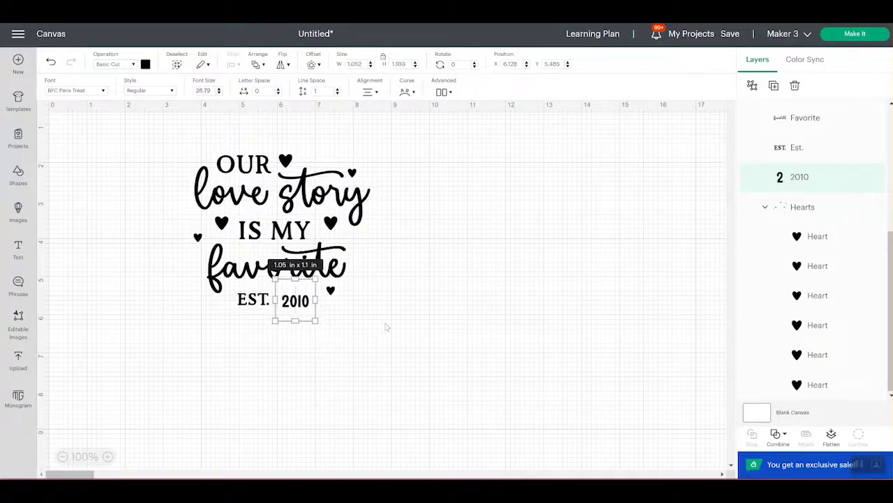
click(385, 325)
click(310, 311)
click(823, 182)
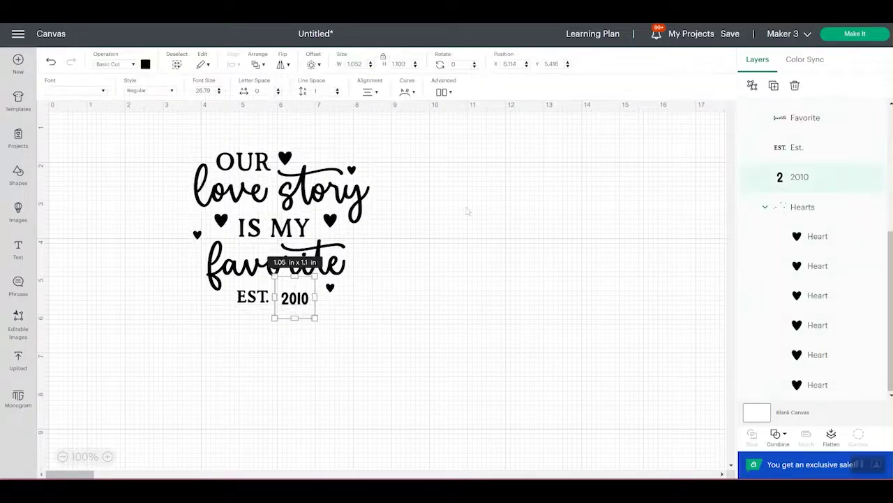
drag(300, 301, 300, 303)
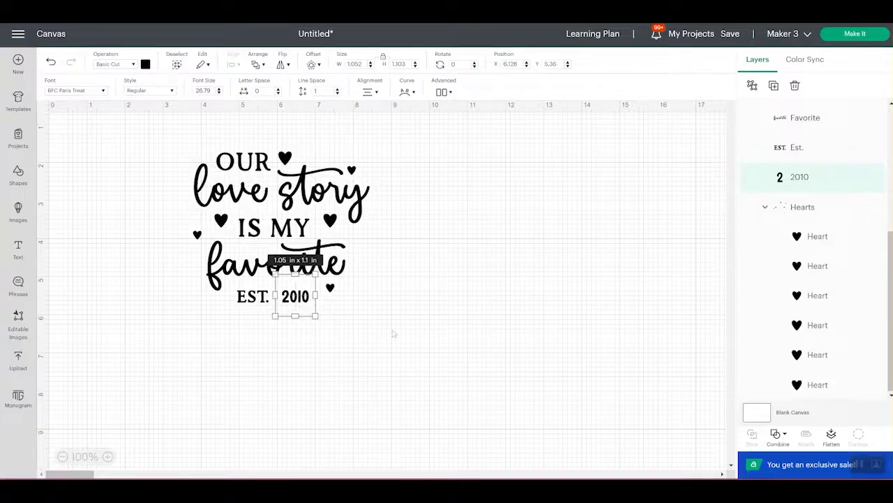
click(568, 238)
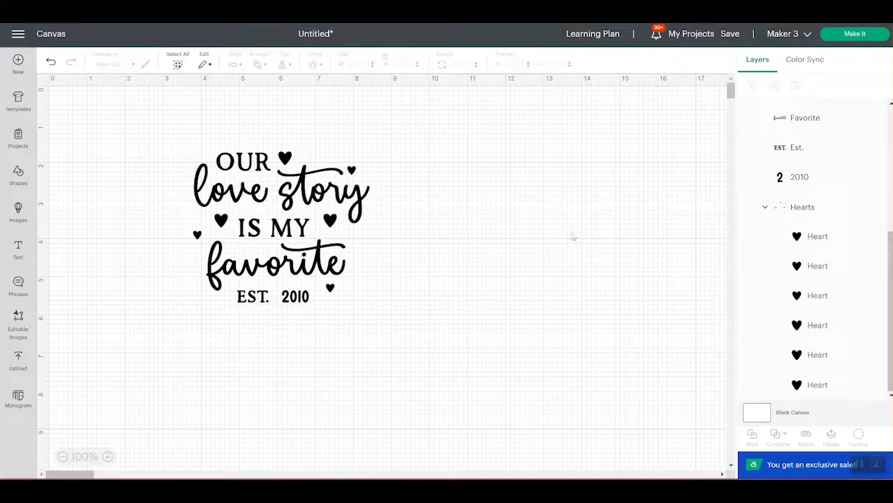
click(857, 35)
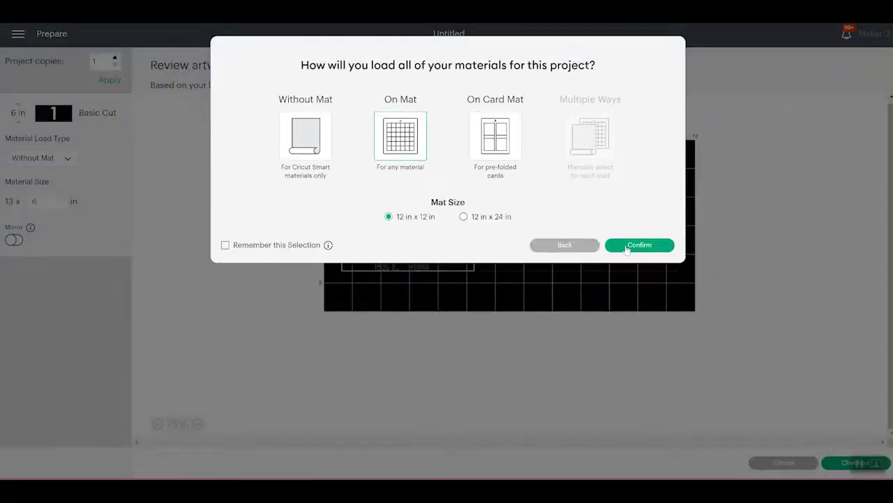
click(624, 246)
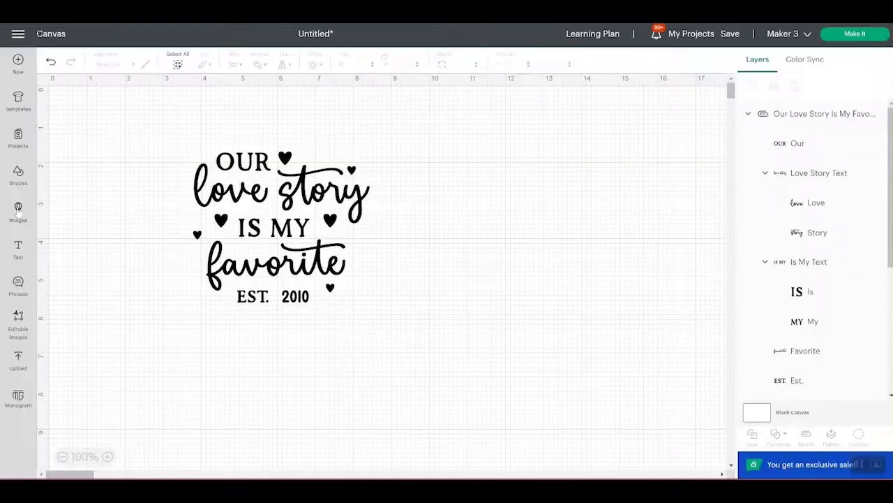
click(18, 209)
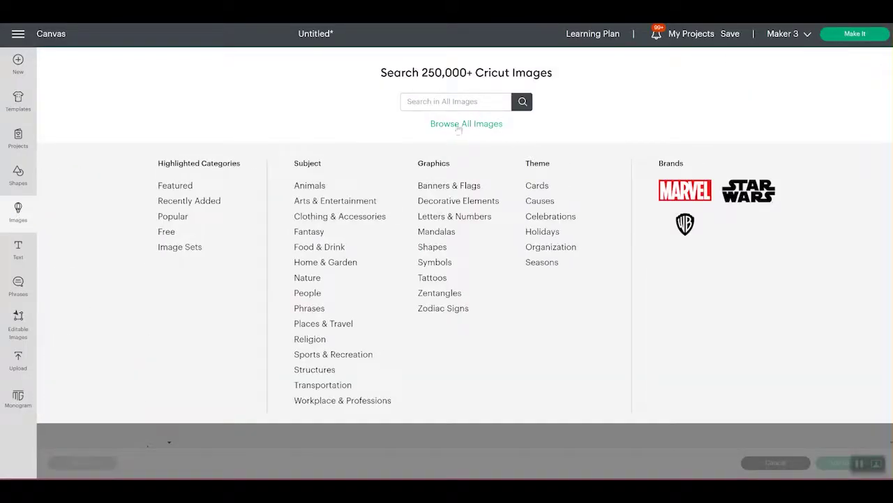
click(443, 100)
text(love story)
key(Return)
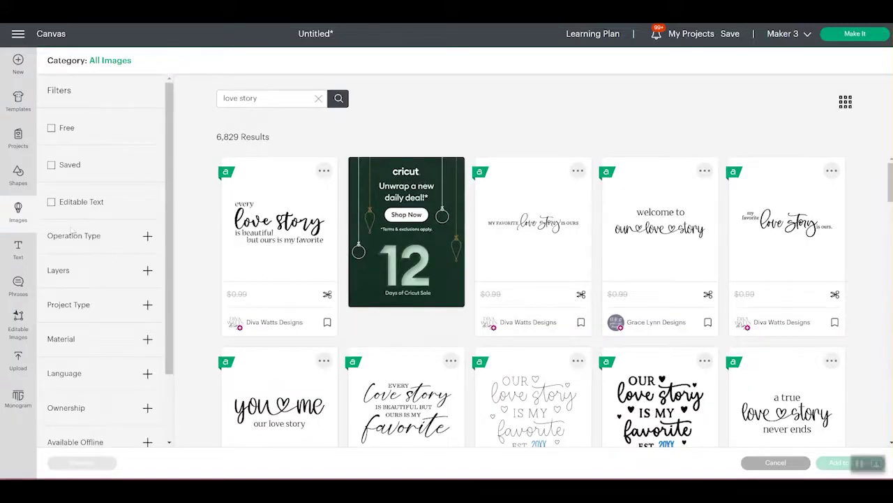
click(51, 203)
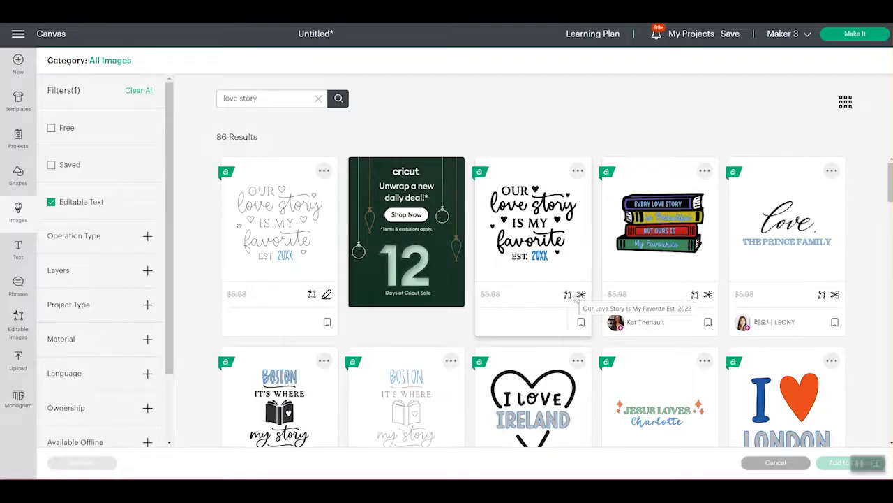
click(576, 296)
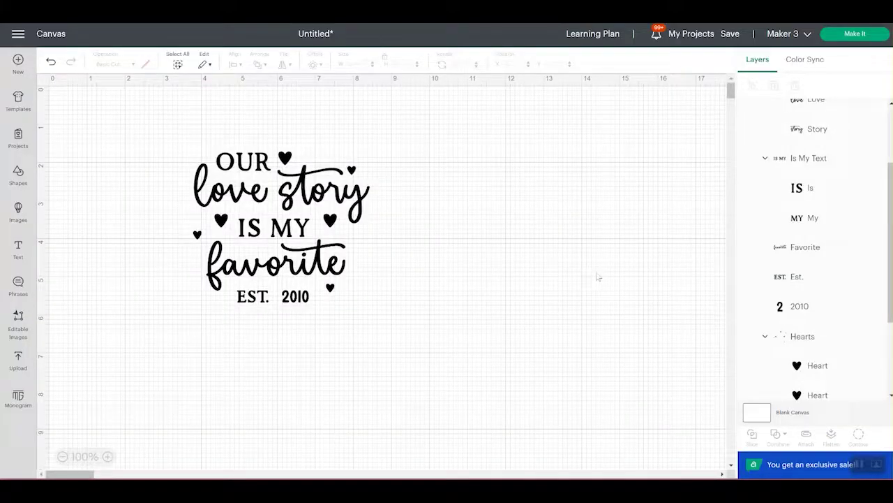
click(819, 308)
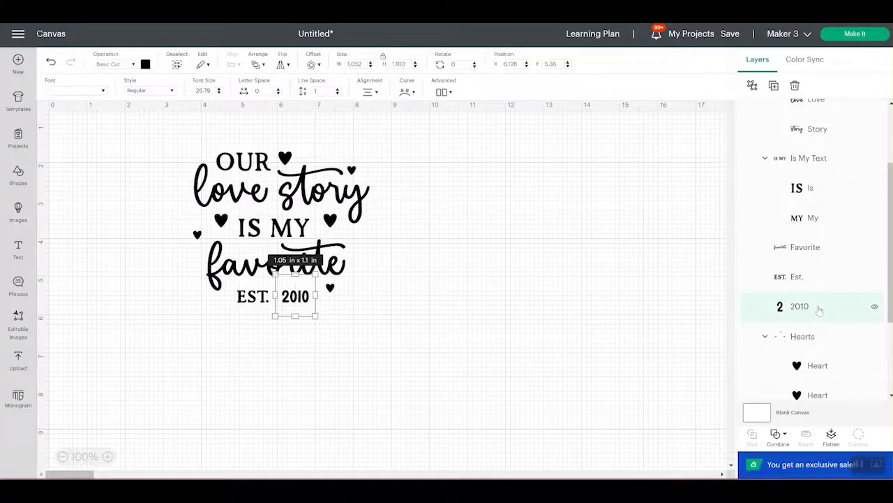